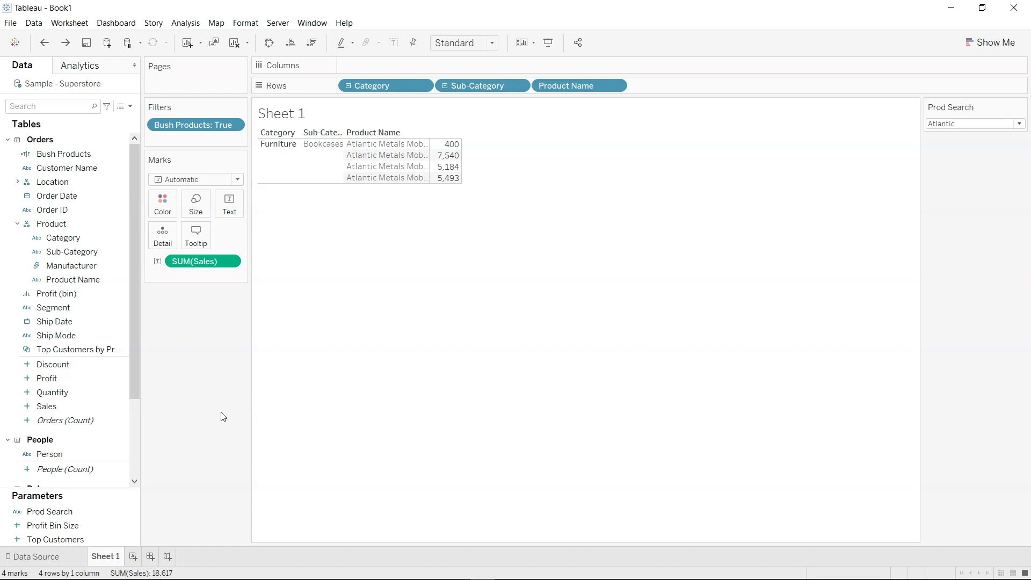
Review the Bush Products formula CONTAINS([Product Name],[Prod Search]) and close it without changes.
left_click(121, 156)
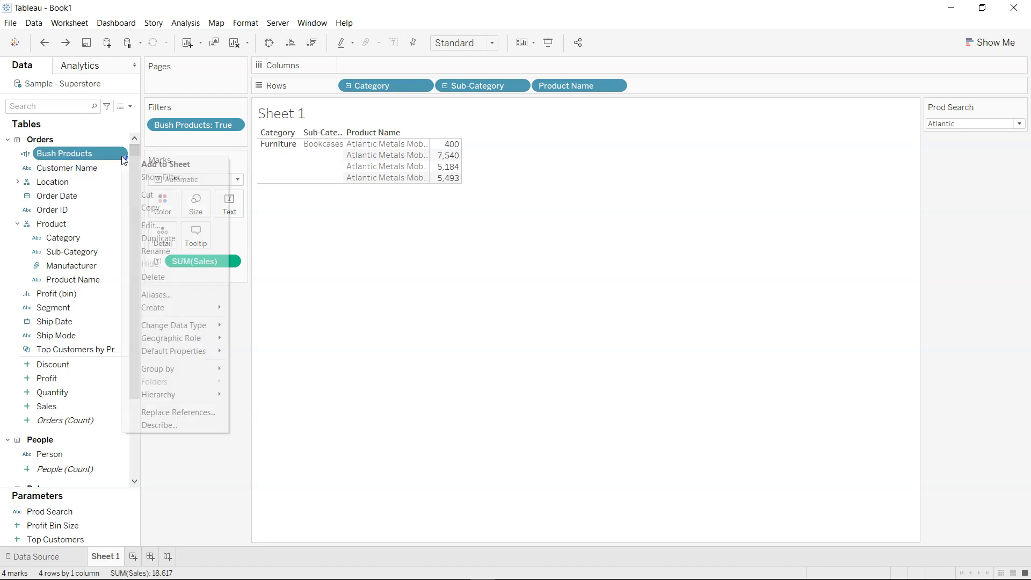
left_click(154, 227)
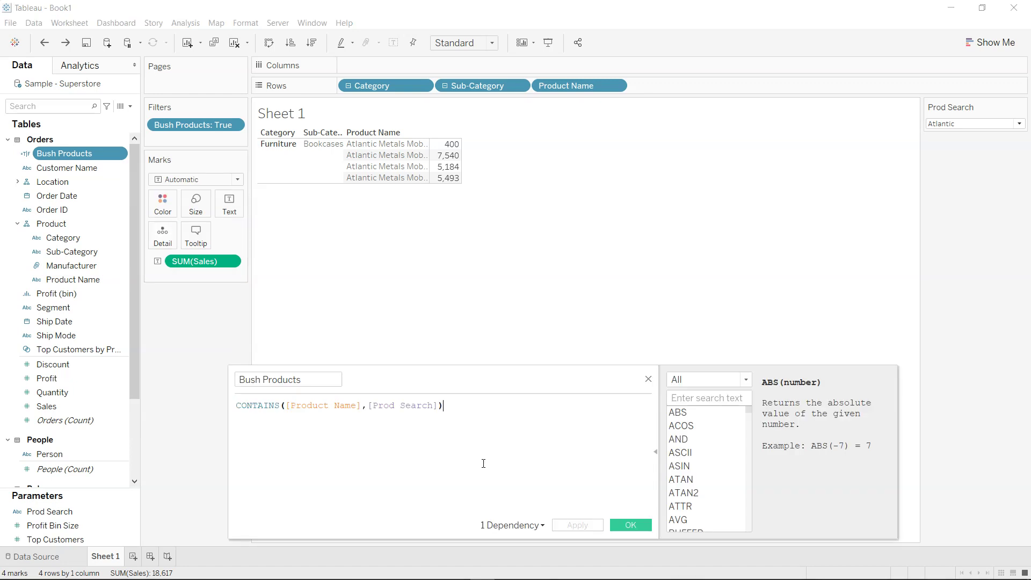
left_click_drag(369, 405, 435, 405)
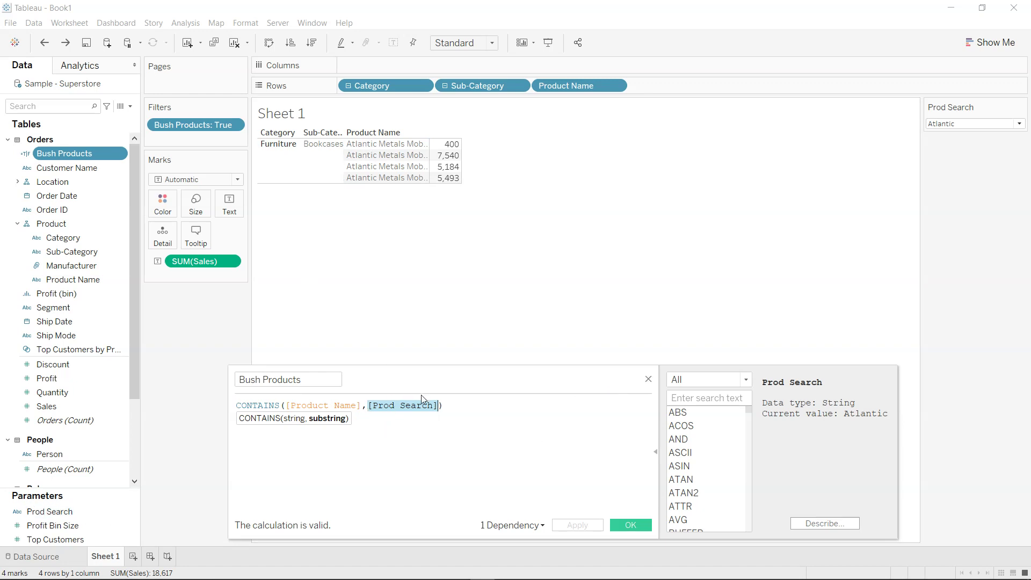
left_click(650, 381)
Pick Hon from the Prod Search value list.
left_click(951, 123)
mouse_move(974, 107)
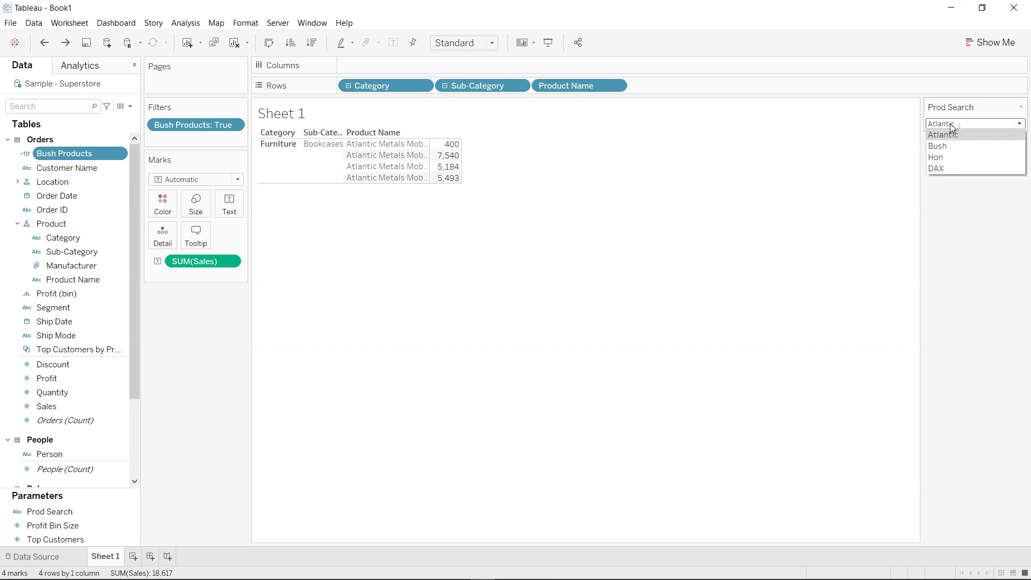
left_click(953, 157)
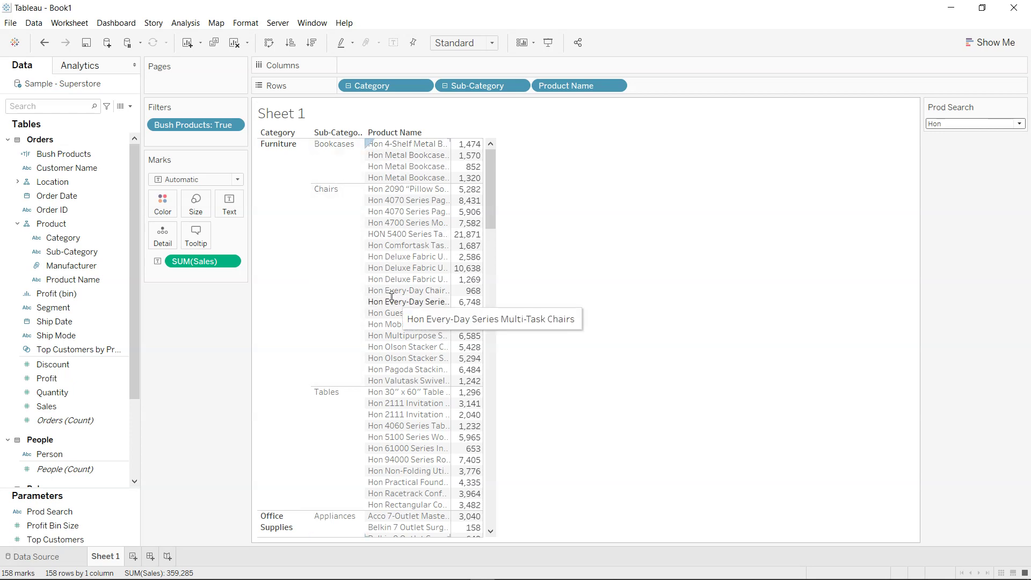
Set the Prod Search parameter's allowable values to All so it accepts any text.
left_click(133, 514)
left_click(203, 374)
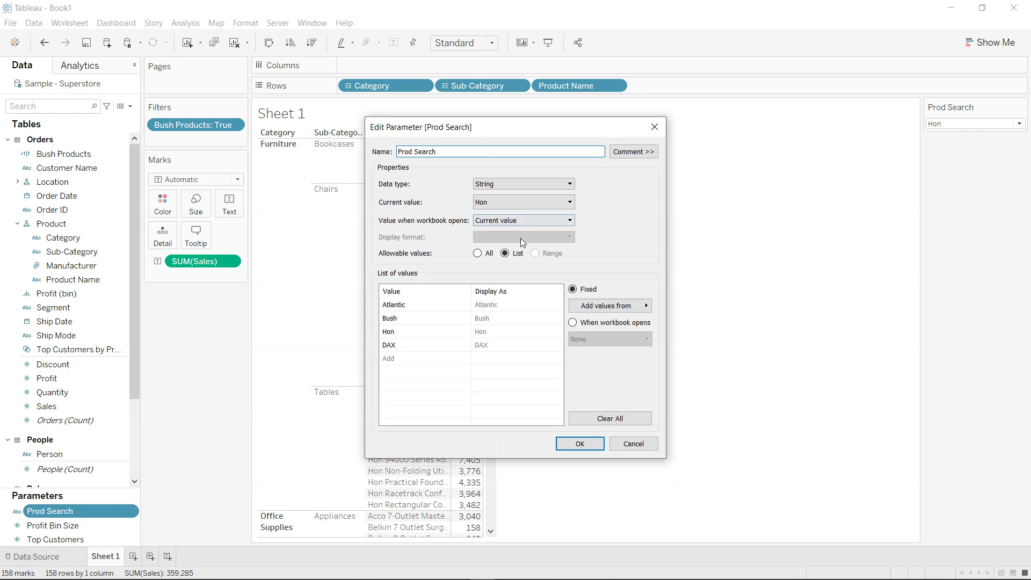
left_click(478, 253)
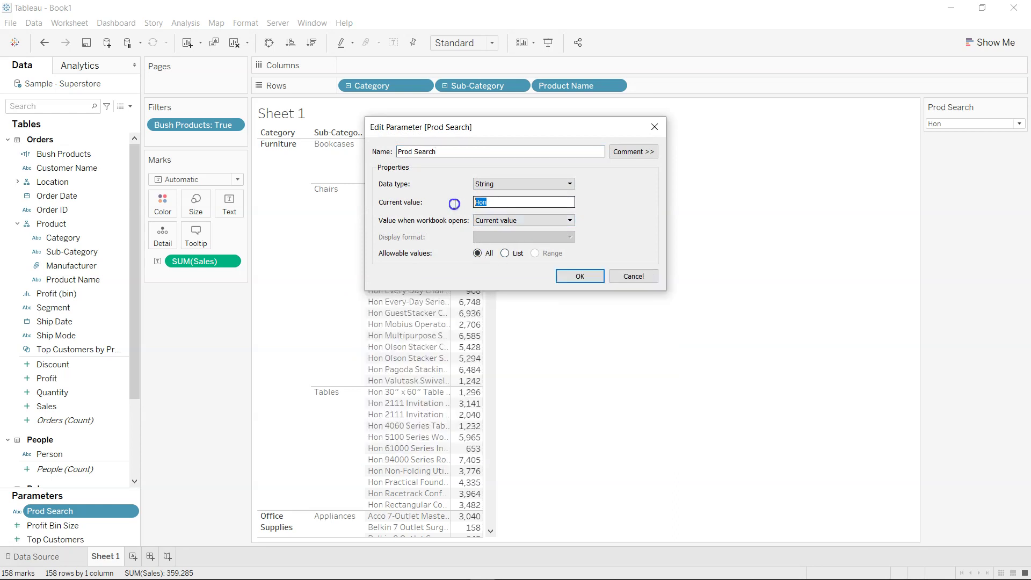
left_click(580, 276)
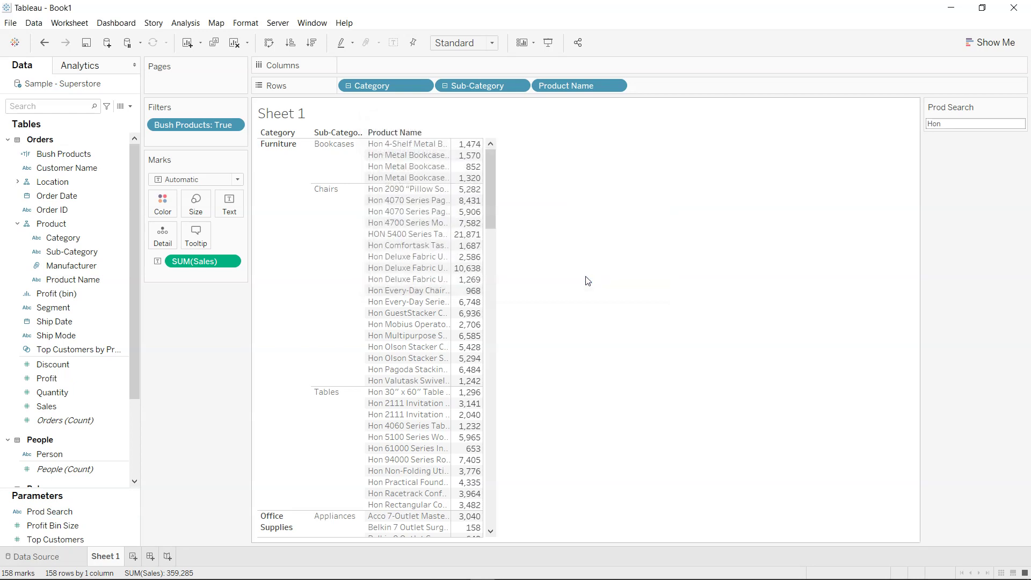
Extend the Bush Products formula with OR CONTAINS([Category],[Prod Search]).
right_click(121, 150)
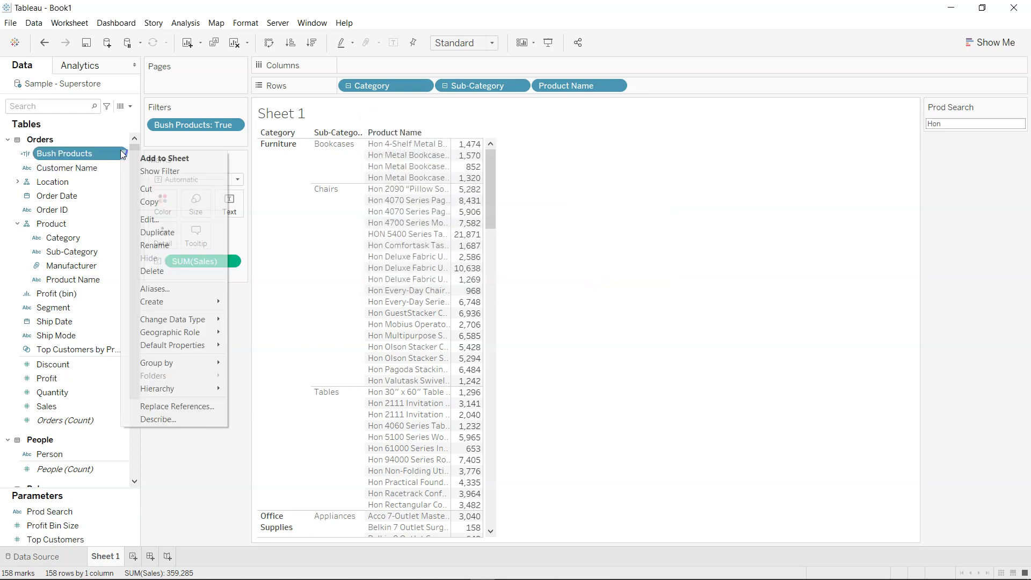
left_click(154, 220)
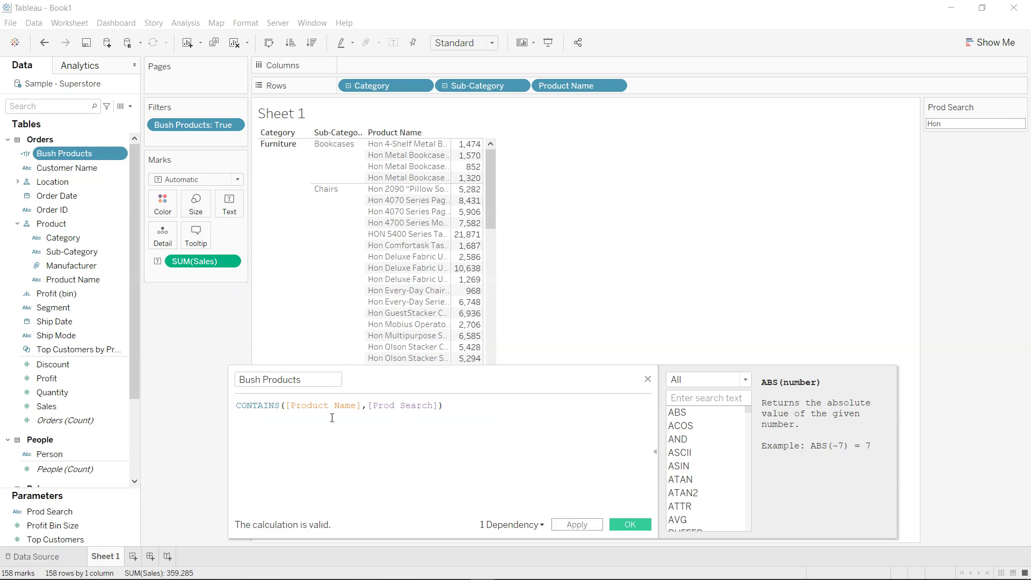
key("ctrl+a")
key("ctrl+c")
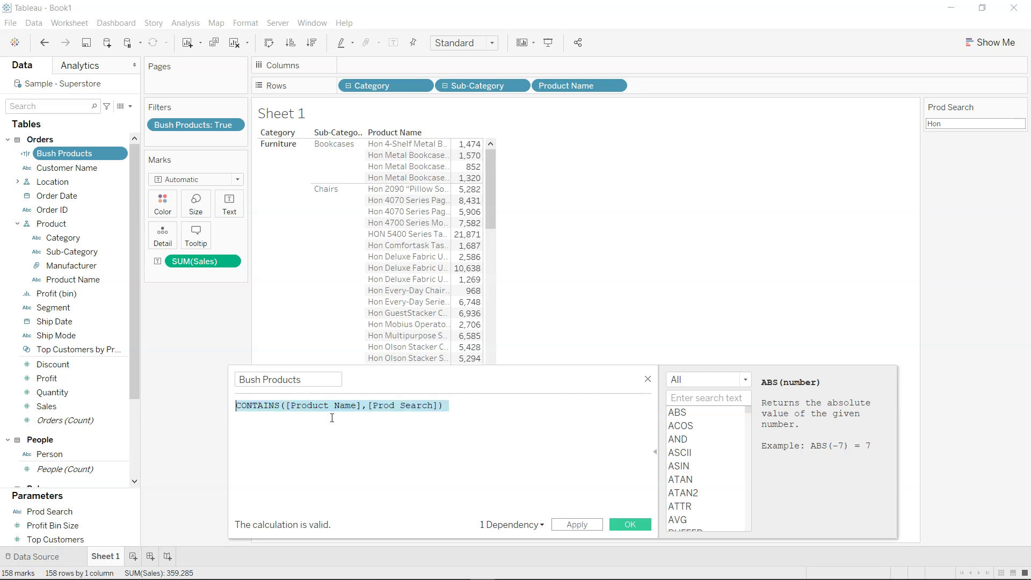
key("Right")
type("Or")
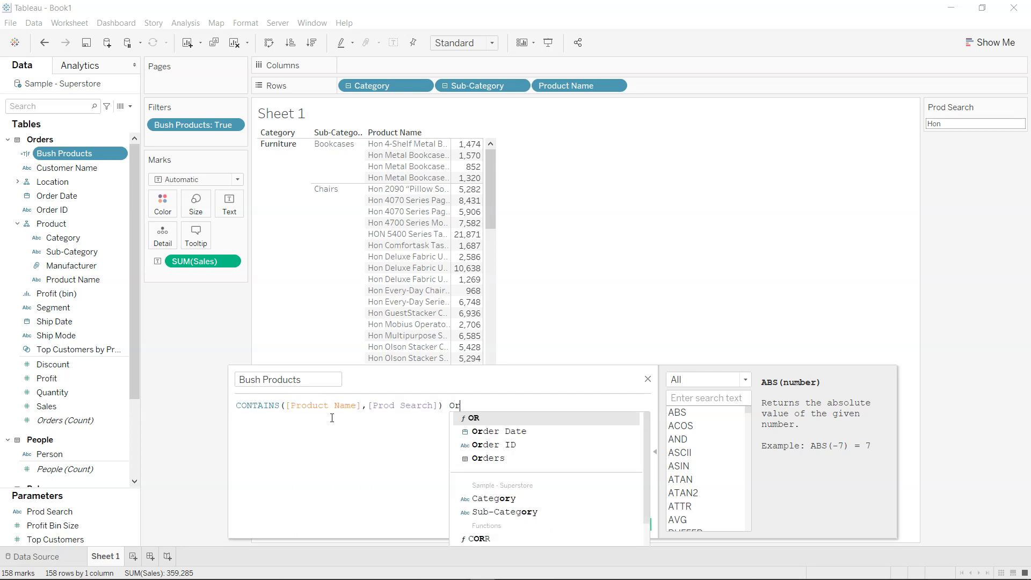
key("ctrl+v")
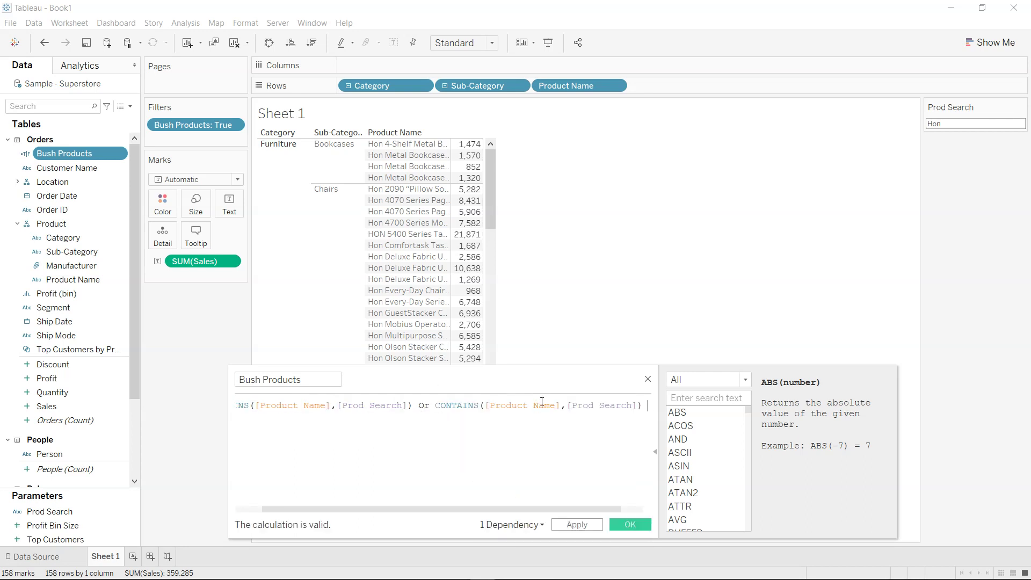
left_click_drag(559, 406, 485, 409)
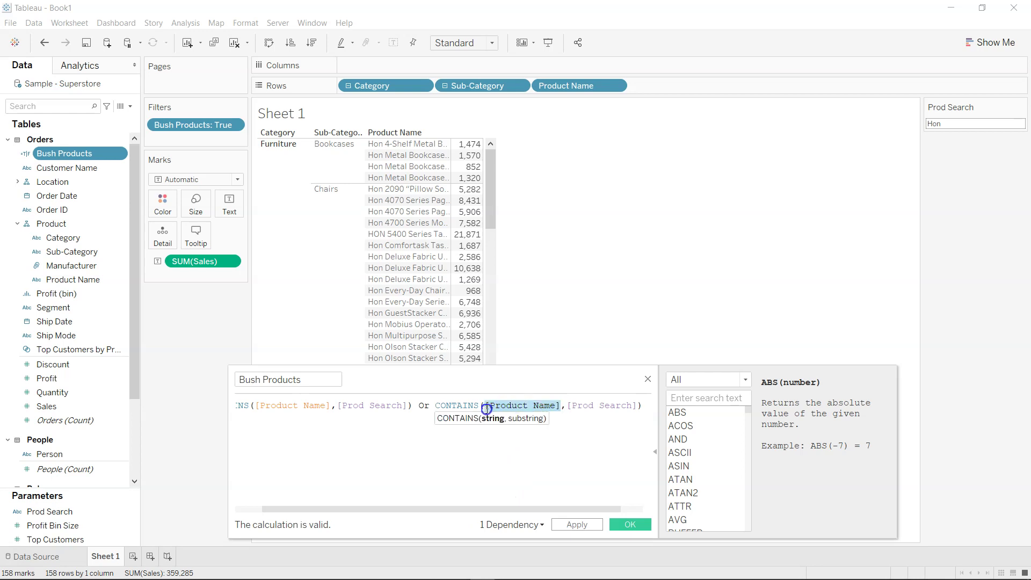
type("cae")
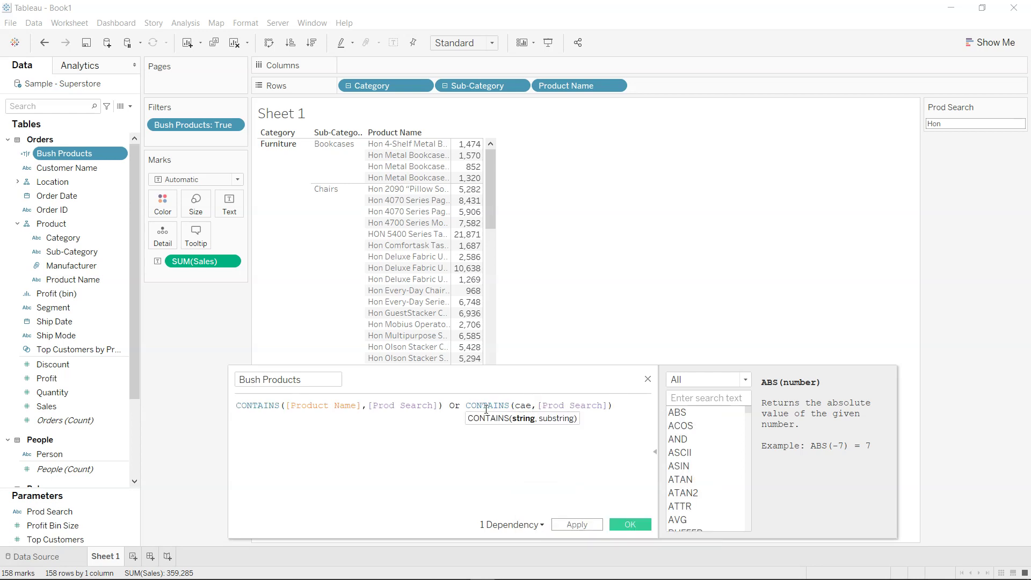
key("Return")
Append a third condition, OR CONTAINS([Sub-Category],[Prod Search]), and select the whole formula.
key("End")
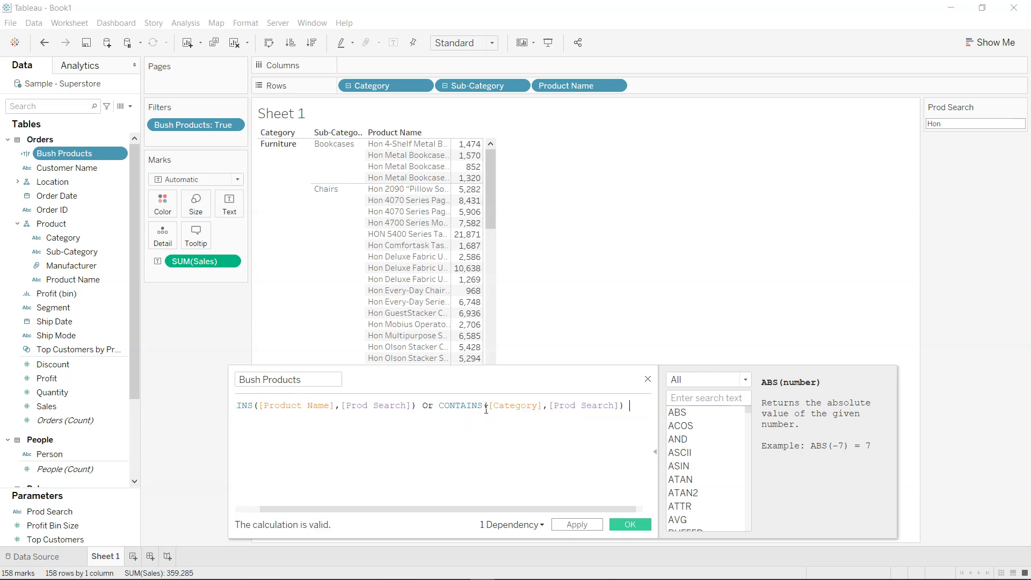
type("OR")
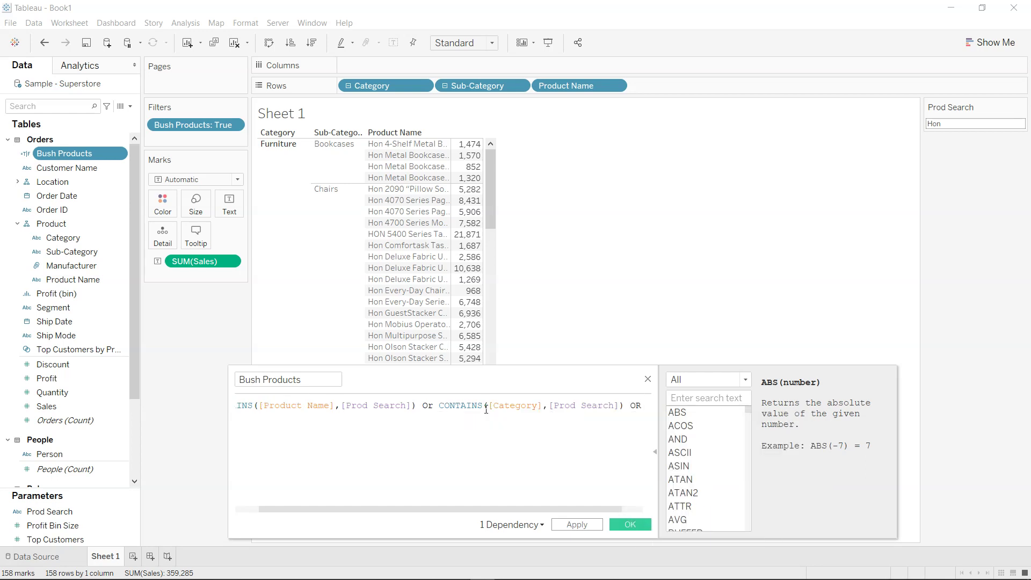
key("ctrl+v")
key("Left")
key("Left")
key("Left")
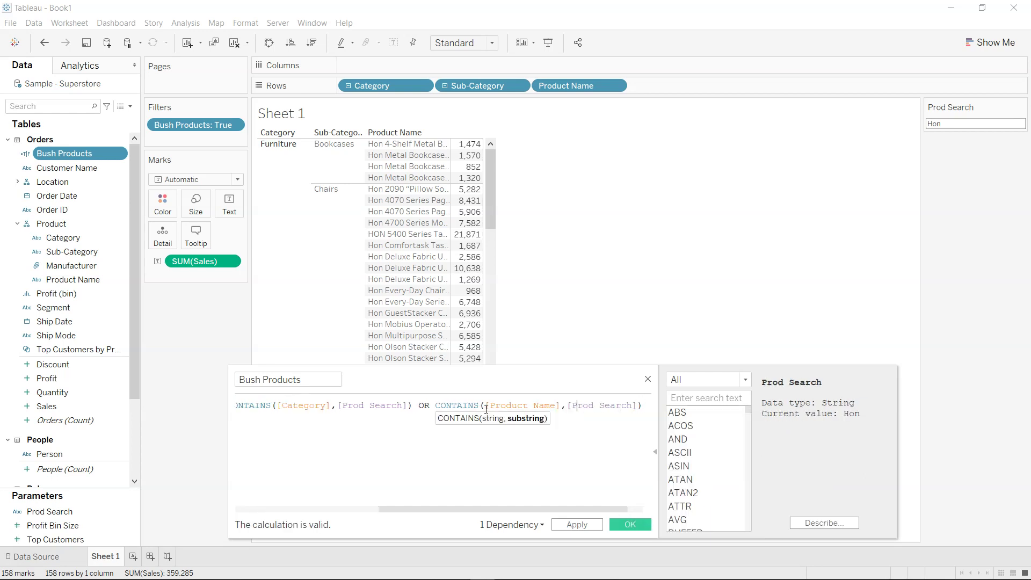
key("Left")
key("Left")
key("shift+Left")
key("shift+Left")
key("shift+Left")
key("shift+Left")
key("shift+Left")
key("shift+Left")
key("shift+Left")
key("shift+Left")
key("shift+Left")
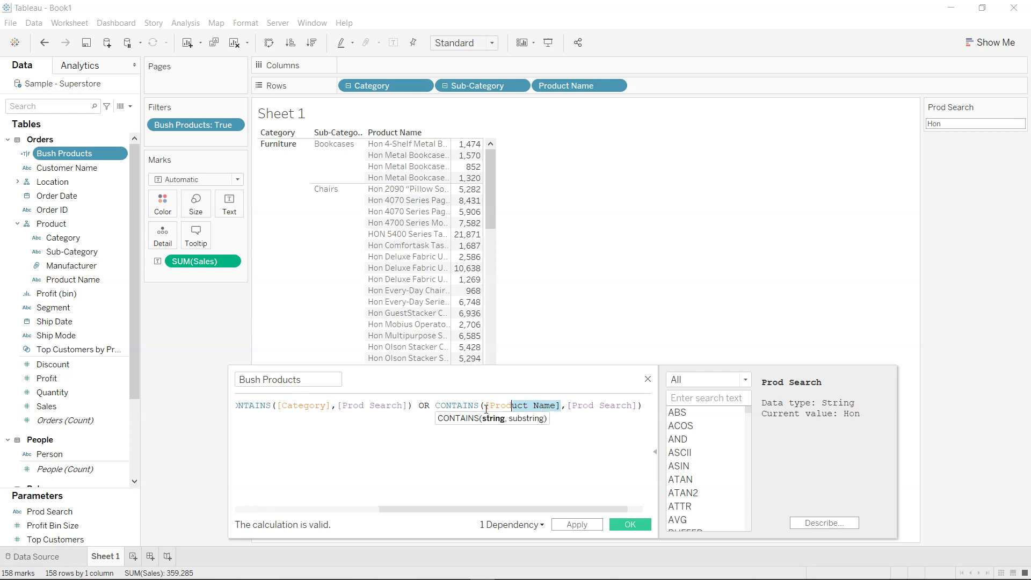
key("shift+Left")
key("shift+Left")
key("shift+Left")
key("shift+Left")
key("shift+Left")
type("sub")
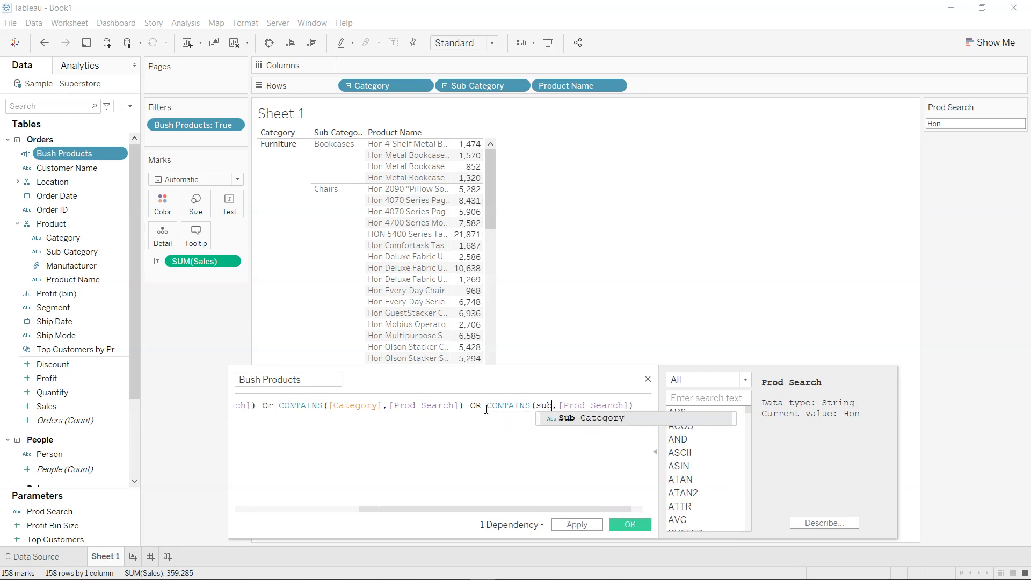
key("Return")
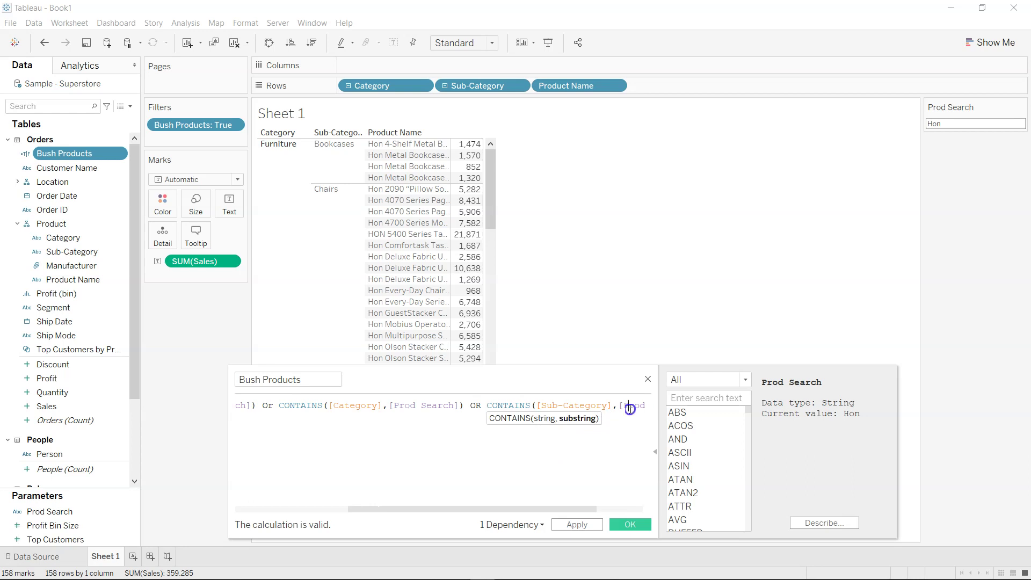
key("End")
key("ctrl+a")
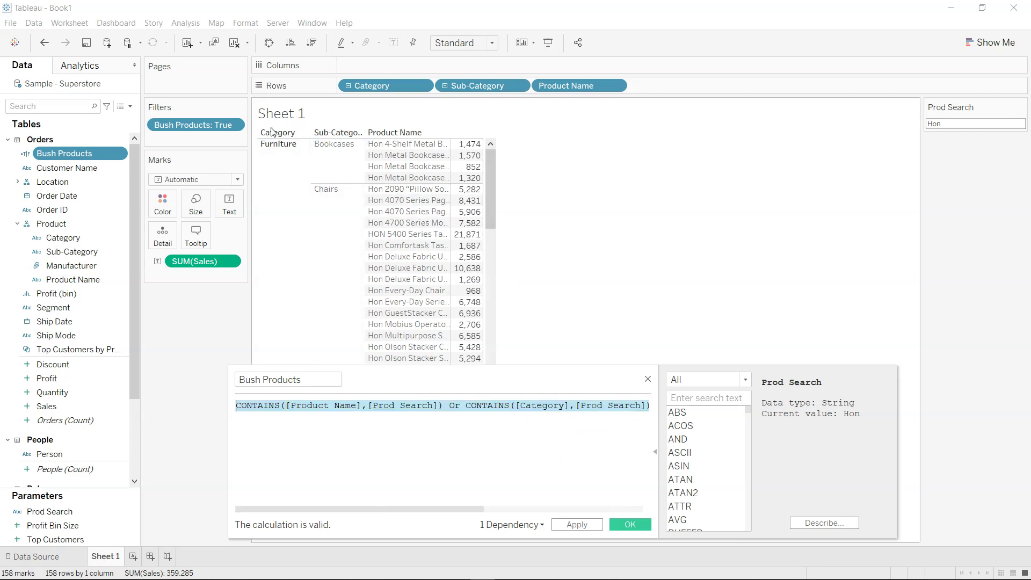
Apply the updated Bush Products formula and refresh the Hon search results.
left_click(577, 525)
left_click(625, 527)
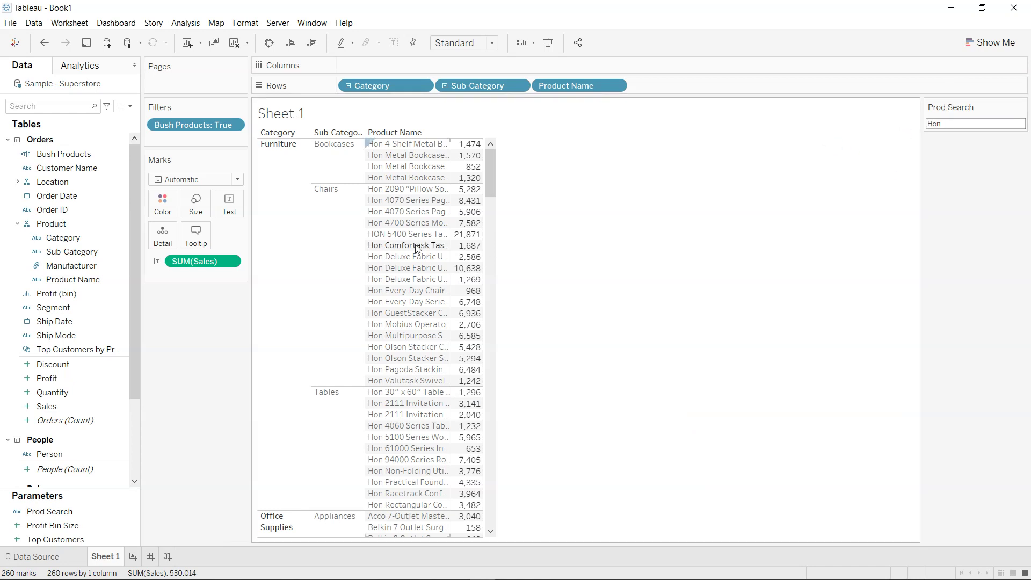
scroll(417, 246, "down", 5)
scroll(416, 250, "down", 5)
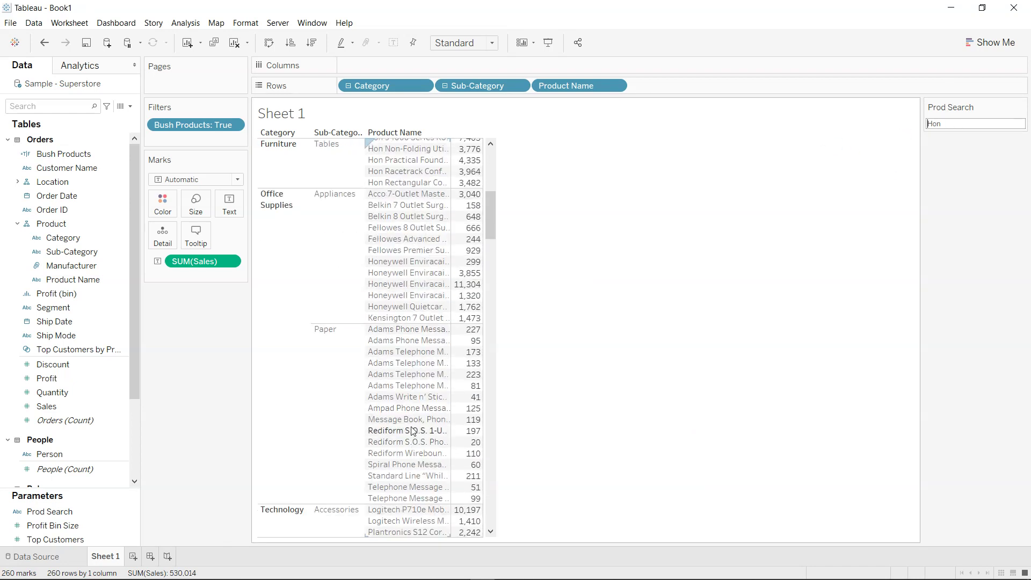
scroll(412, 429, "down", 5)
key("Return")
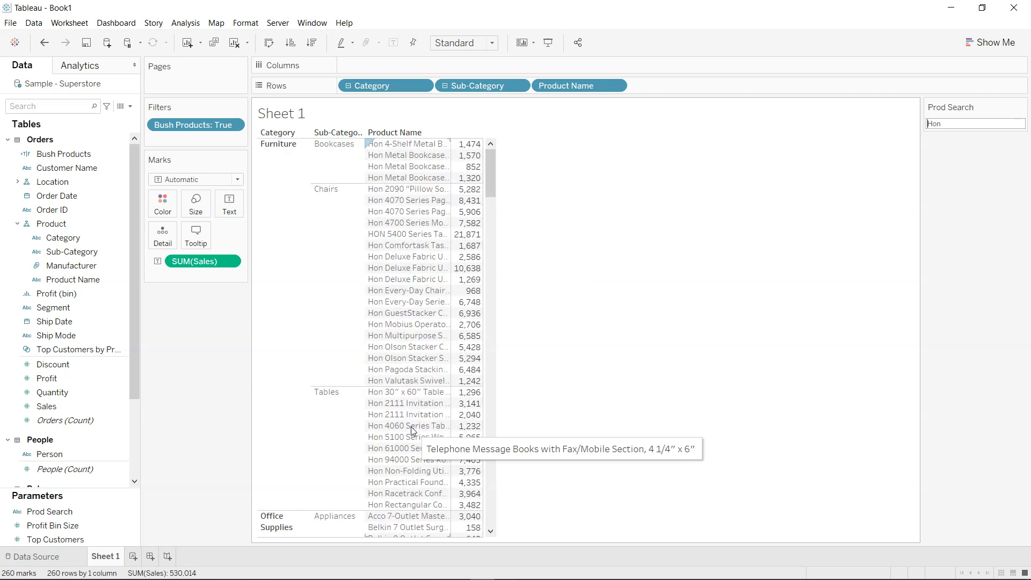
Search Prod Search for dax, then replace the term with office.
left_click(926, 124)
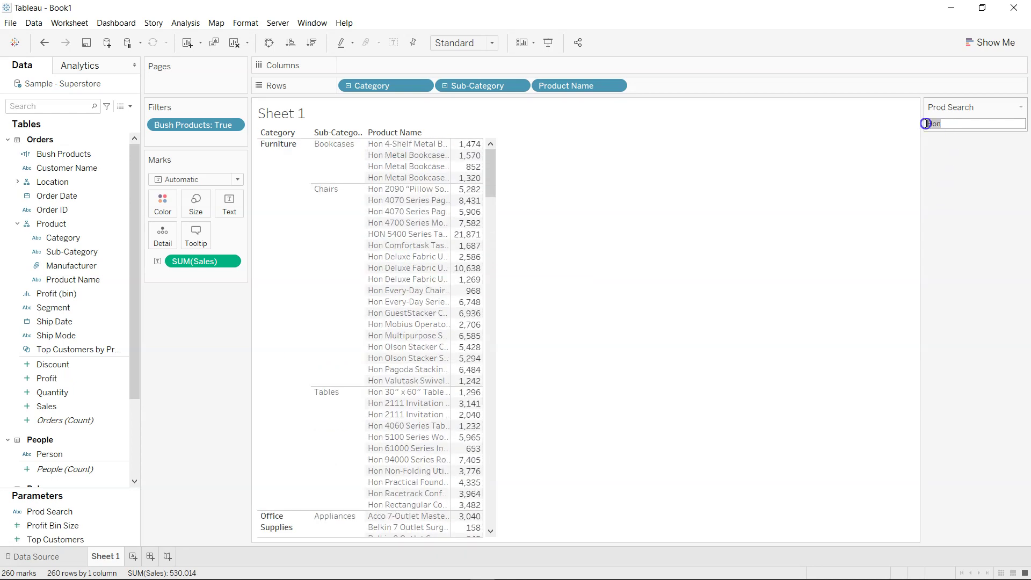
type("dax")
key("Return")
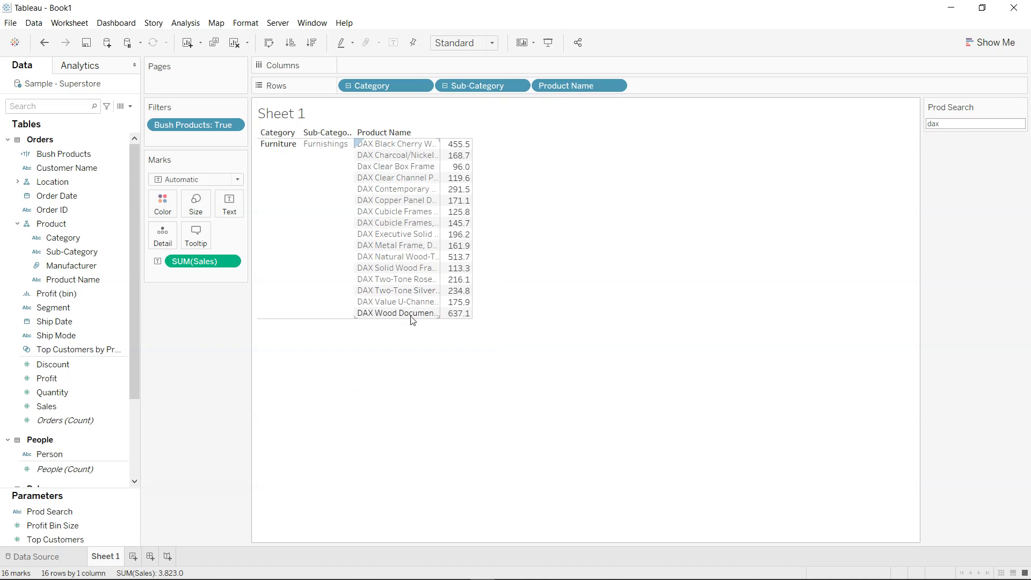
double_click(943, 125)
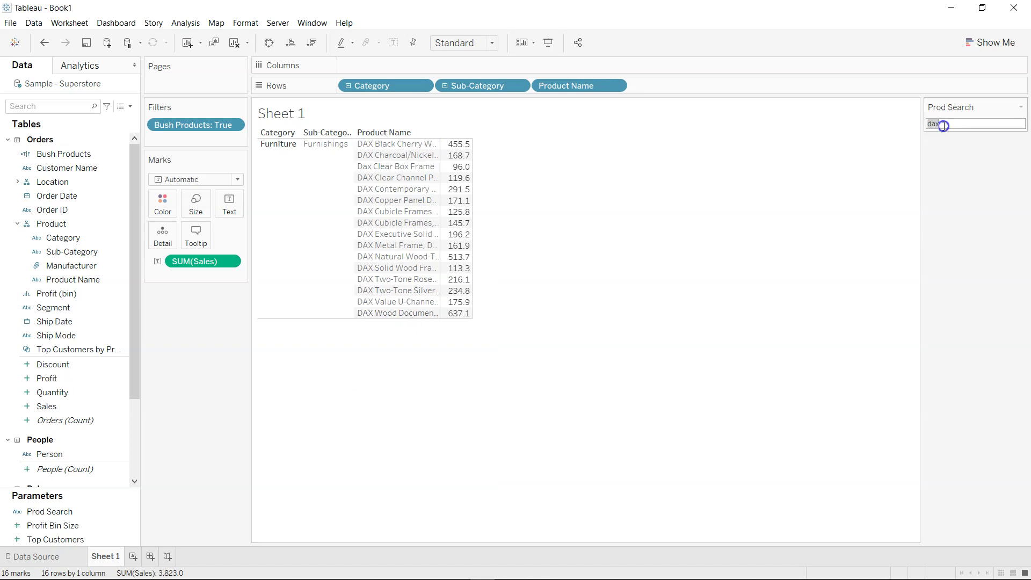
type("office")
key("Return")
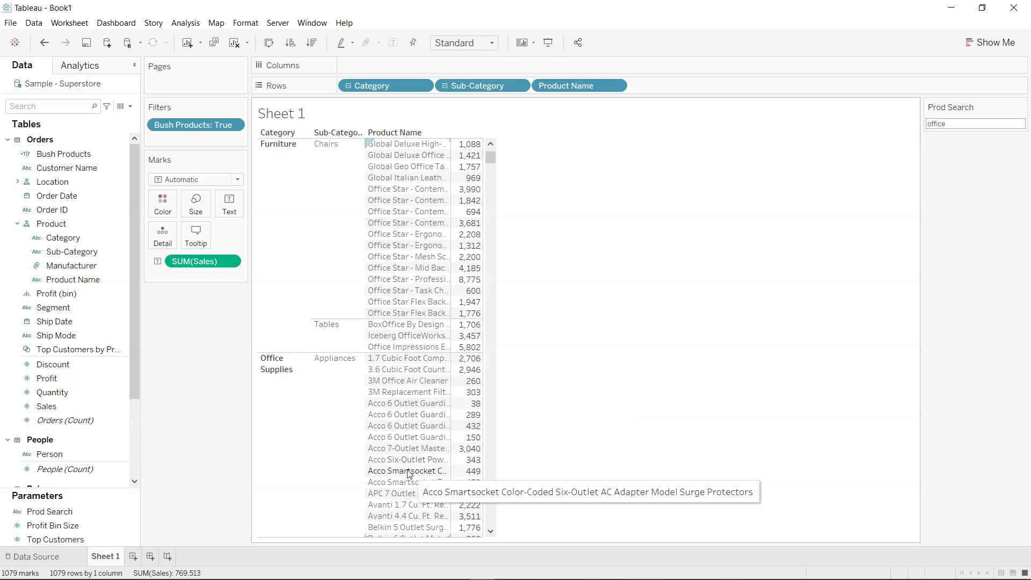
scroll(409, 455, "down", 3)
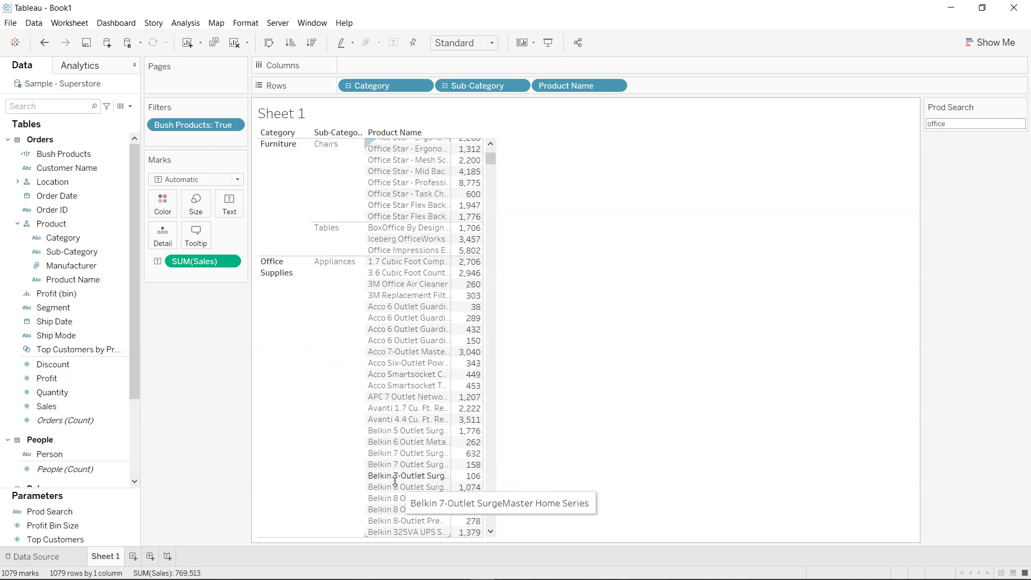
scroll(395, 481, "up", 3)
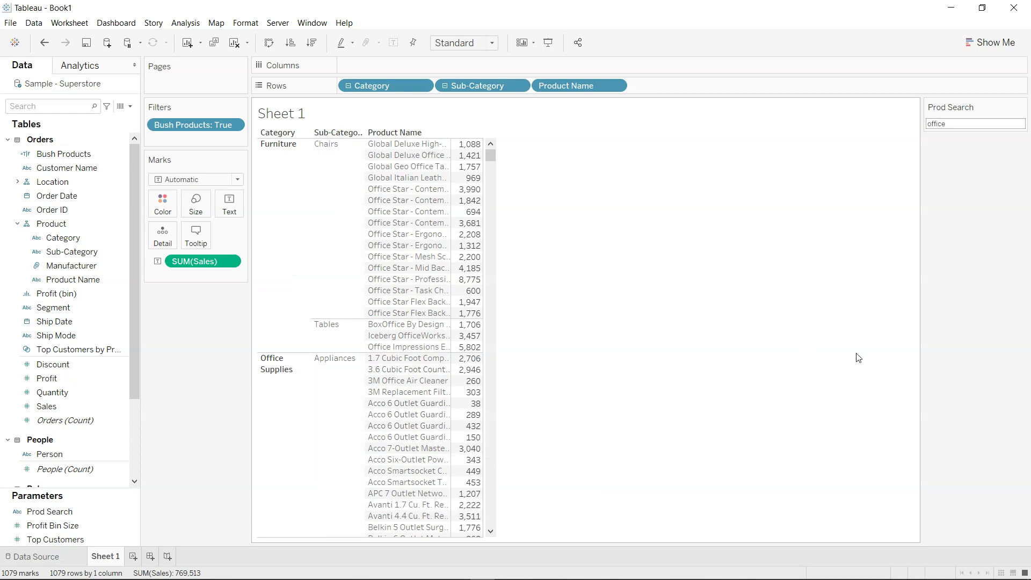
Search Prod Search for avanti, then Technology, and finally tech.
double_click(957, 121)
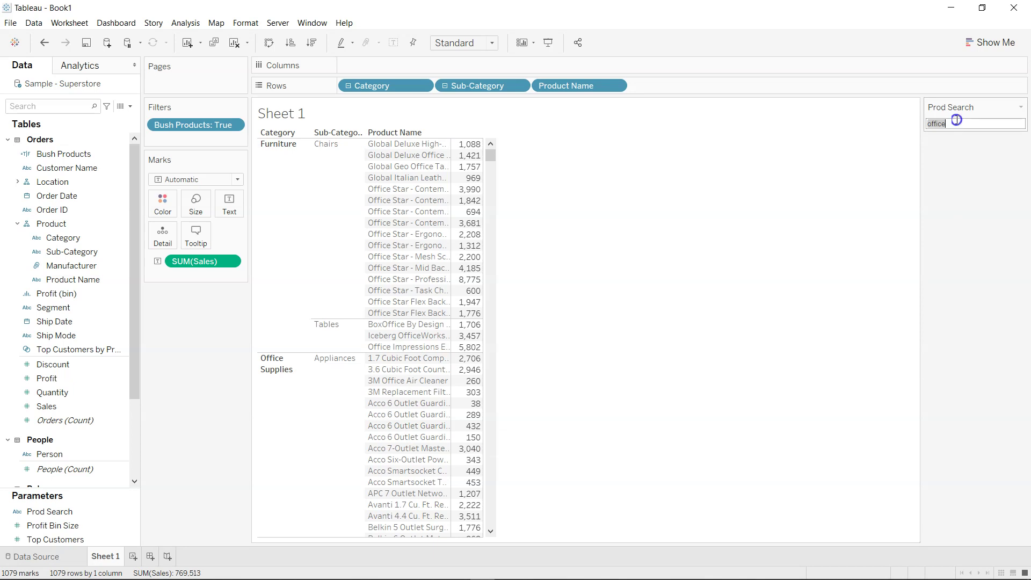
type("avanti")
key("Return")
double_click(957, 121)
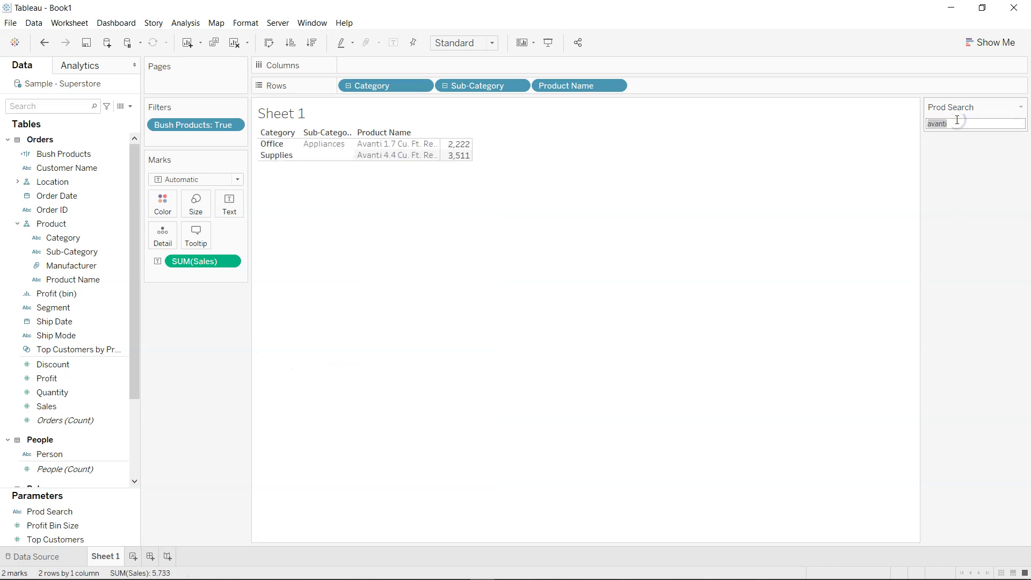
type("Technology")
key("Return")
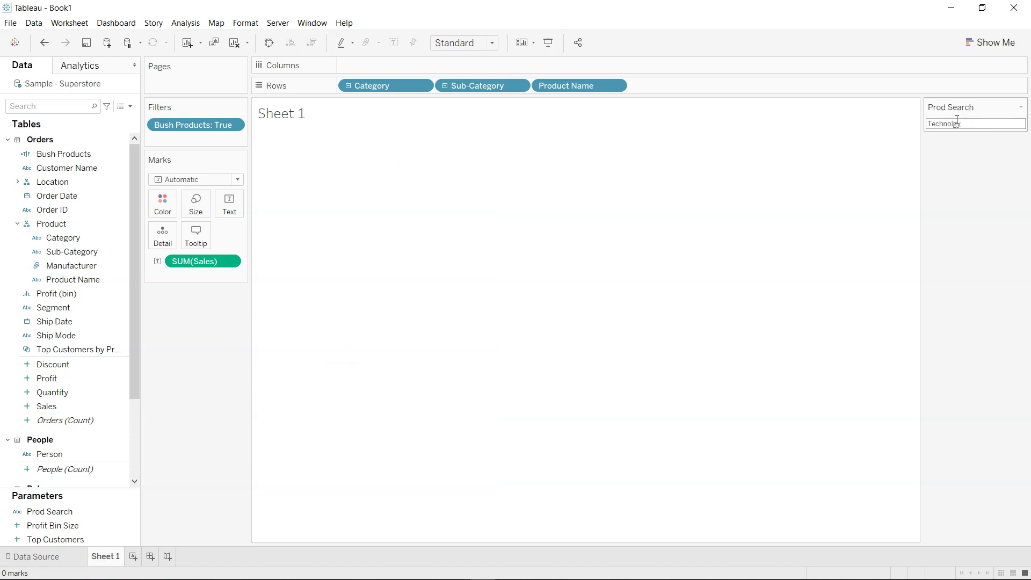
double_click(976, 127)
type("tech")
key("Return")
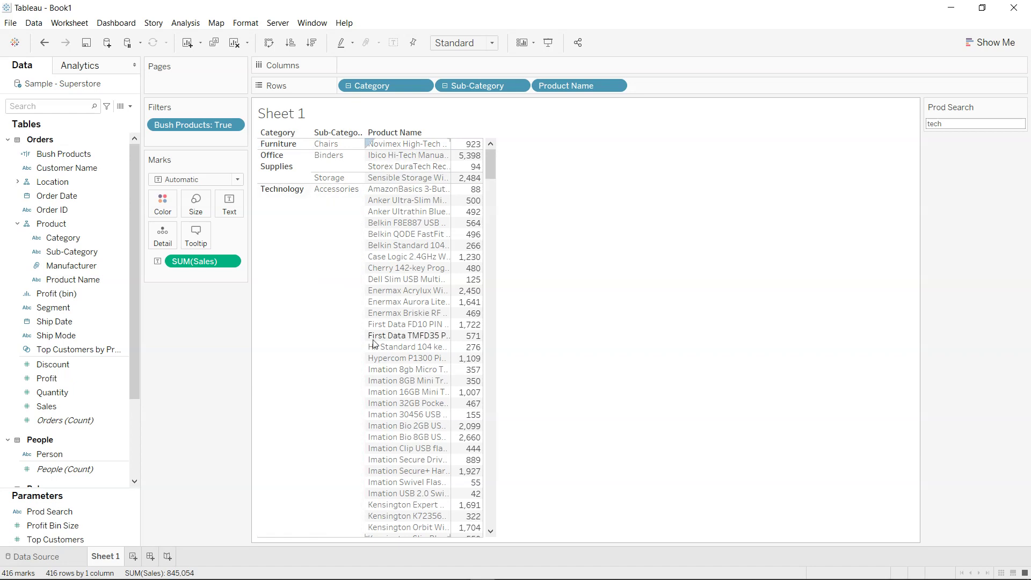
scroll(374, 345, "down", 10)
scroll(374, 345, "down", 5)
scroll(373, 345, "down", 5)
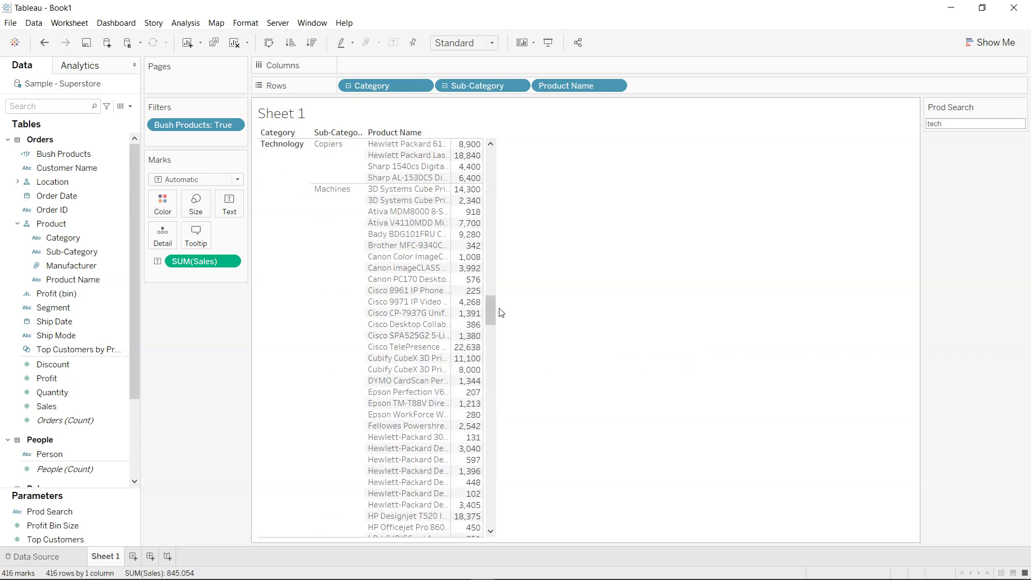
mouse_move(491, 308)
left_mouse_down()
mouse_move(489, 505)
mouse_move(507, 114)
left_mouse_up()
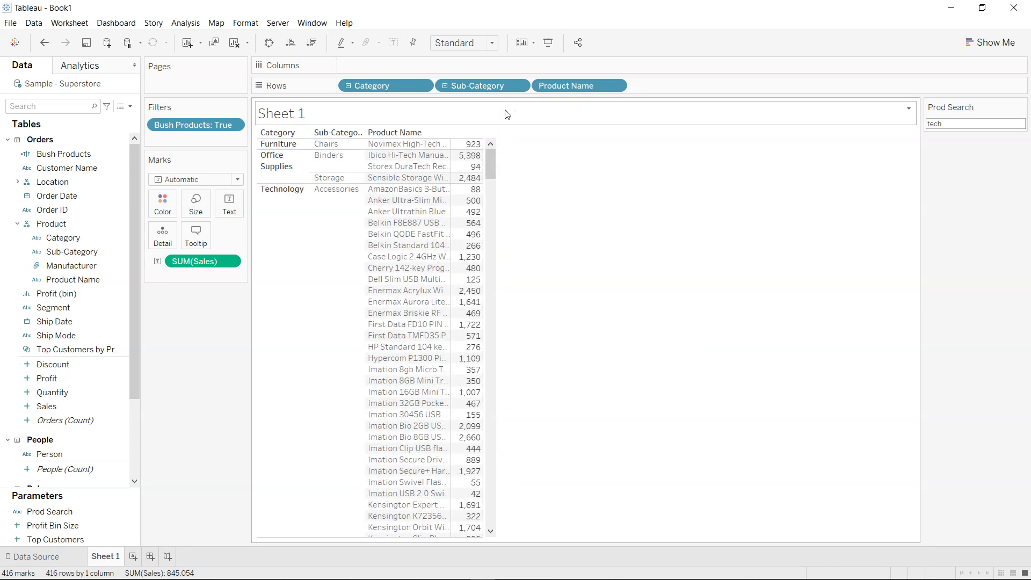